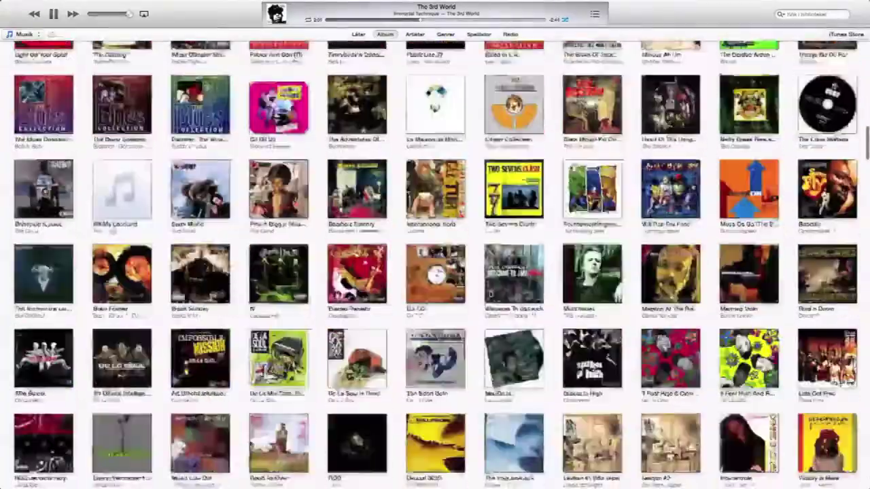
Find Kid Koala's album Some Of My Best Friends Are DJs in the music library and play its track Annie's Parlor.
{"action": "scroll", "coordinate": [490, 294], "scroll_direction": "down", "scroll_amount": 15}
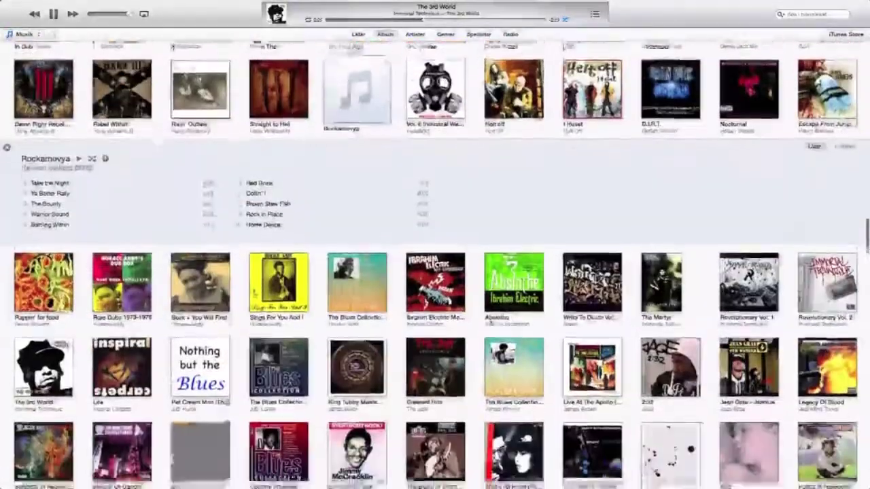
{"action": "scroll", "coordinate": [435, 266], "scroll_direction": "down", "scroll_amount": 10}
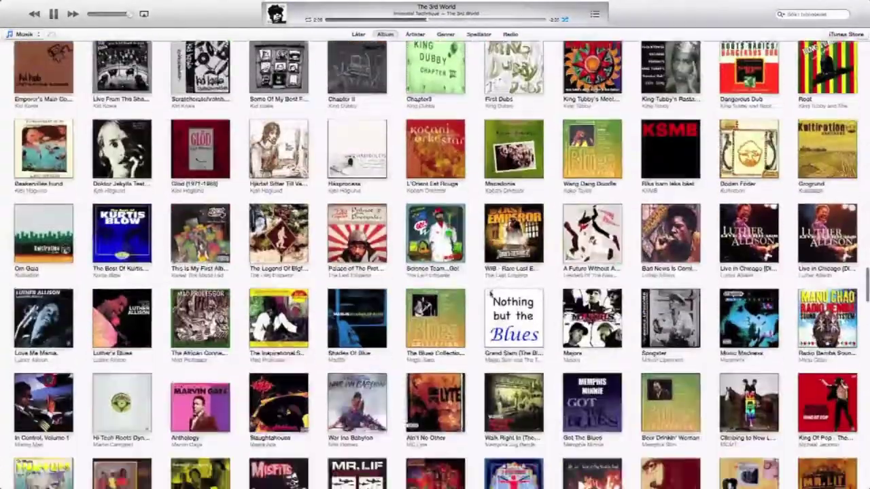
{"action": "scroll", "coordinate": [490, 293], "scroll_direction": "up", "scroll_amount": 2}
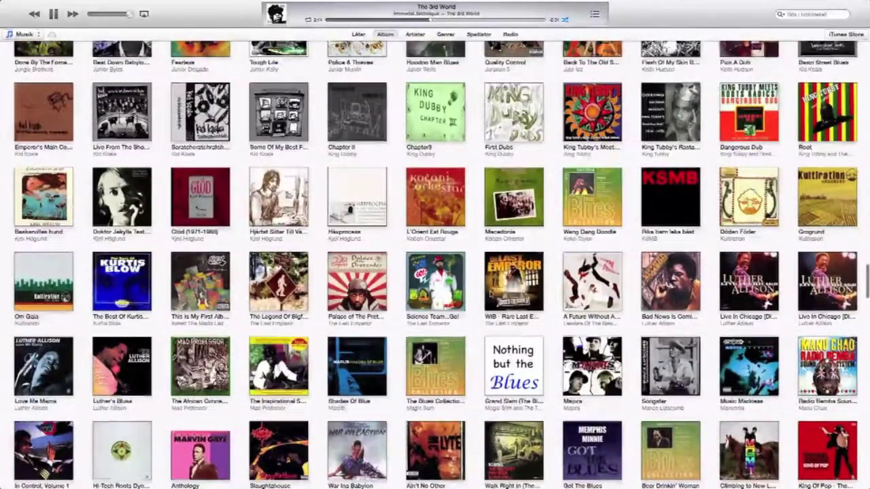
{"action": "left_click", "coordinate": [278, 112]}
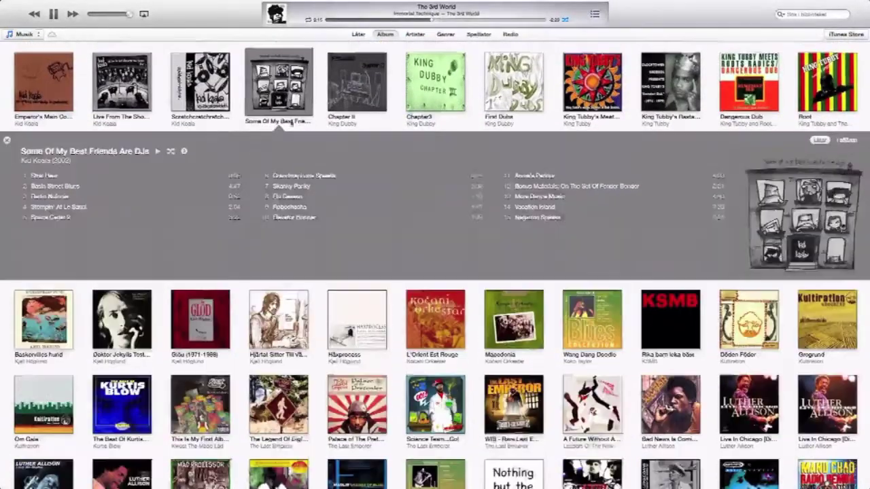
{"action": "double_click", "coordinate": [537, 176]}
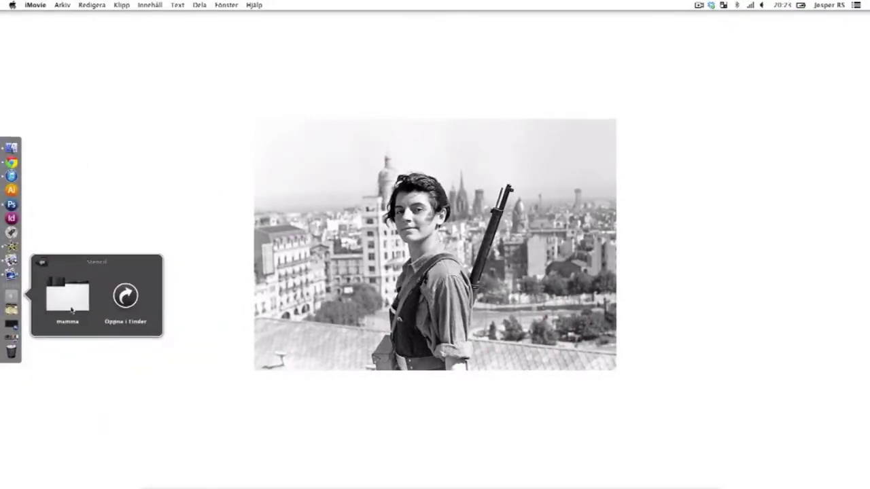
Switch to the desktop folder stack and open the mamma folder.
{"action": "left_click", "coordinate": [68, 295]}
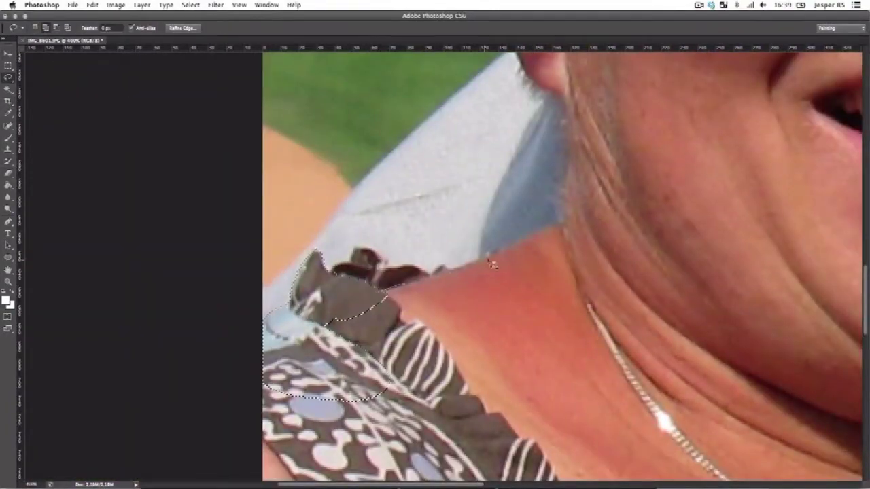
Cut the woman out of the photo's background, lassoing along her shoulders and dress and erasing around the edge of her hair.
{"action": "mouse_move", "coordinate": [492, 264]}
{"action": "left_mouse_down"}
{"action": "mouse_move", "coordinate": [349, 441]}
{"action": "mouse_move", "coordinate": [250, 304]}
{"action": "mouse_move", "coordinate": [218, 156]}
{"action": "mouse_move", "coordinate": [184, 111]}
{"action": "mouse_move", "coordinate": [203, 199]}
{"action": "mouse_move", "coordinate": [238, 202]}
{"action": "left_mouse_up"}
{"action": "left_click", "coordinate": [503, 171]}
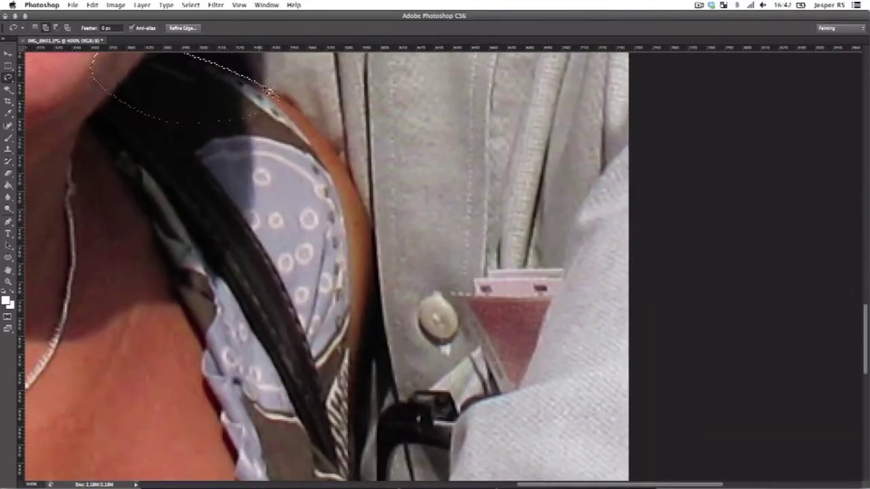
{"action": "key", "text": "super+0"}
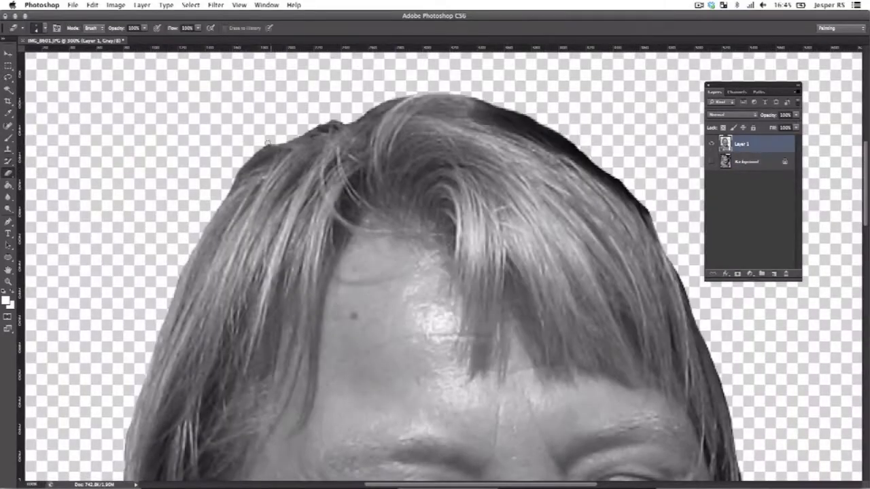
{"action": "scroll", "coordinate": [267, 141], "scroll_direction": "down", "scroll_amount": 10}
{"action": "key", "text": "super+1"}
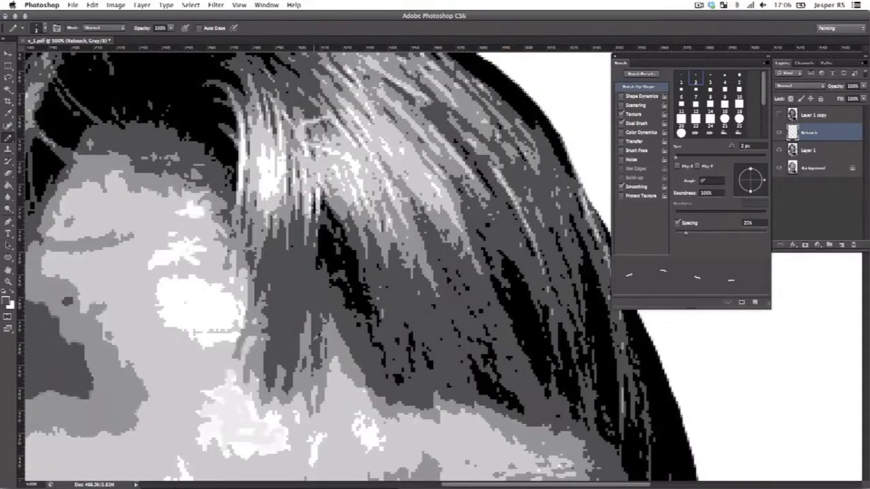
Retouch the dark strands of the fringe beside the forehead with a 2 px pencil on the Retouch layer.
{"action": "mouse_move", "coordinate": [316, 337]}
{"action": "left_mouse_down"}
{"action": "mouse_move", "coordinate": [403, 418]}
{"action": "mouse_move", "coordinate": [340, 331]}
{"action": "mouse_move", "coordinate": [339, 362]}
{"action": "mouse_move", "coordinate": [433, 386]}
{"action": "mouse_move", "coordinate": [353, 303]}
{"action": "left_mouse_up"}
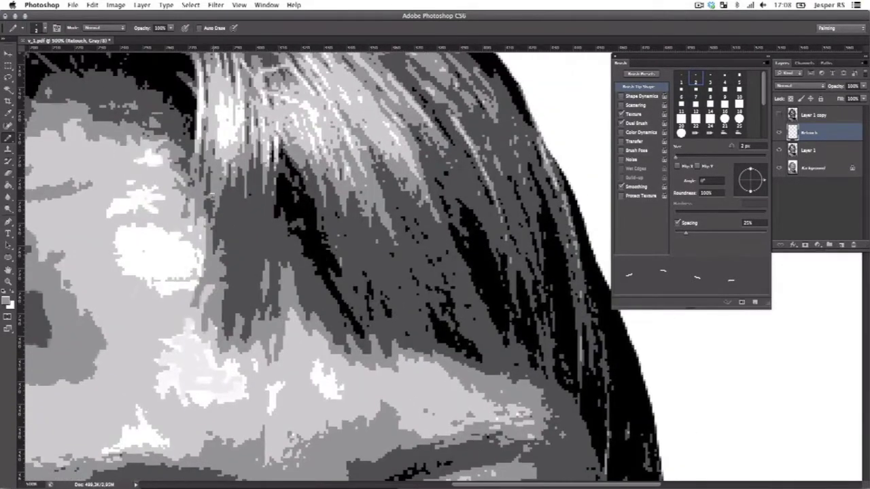
{"action": "scroll", "coordinate": [340, 272], "scroll_direction": "right", "scroll_amount": 3}
{"action": "scroll", "coordinate": [340, 272], "scroll_direction": "down", "scroll_amount": 1}
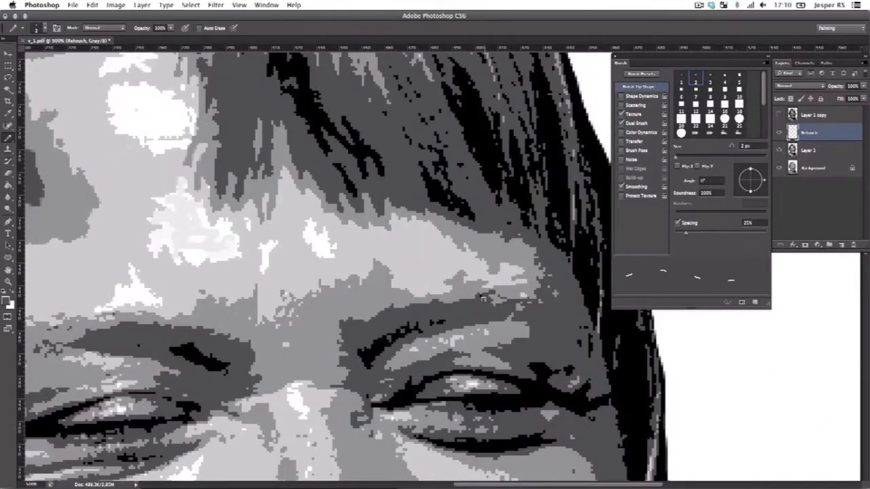
{"action": "scroll", "coordinate": [299, 276], "scroll_direction": "down", "scroll_amount": 2}
{"action": "scroll", "coordinate": [300, 275], "scroll_direction": "left", "scroll_amount": 2}
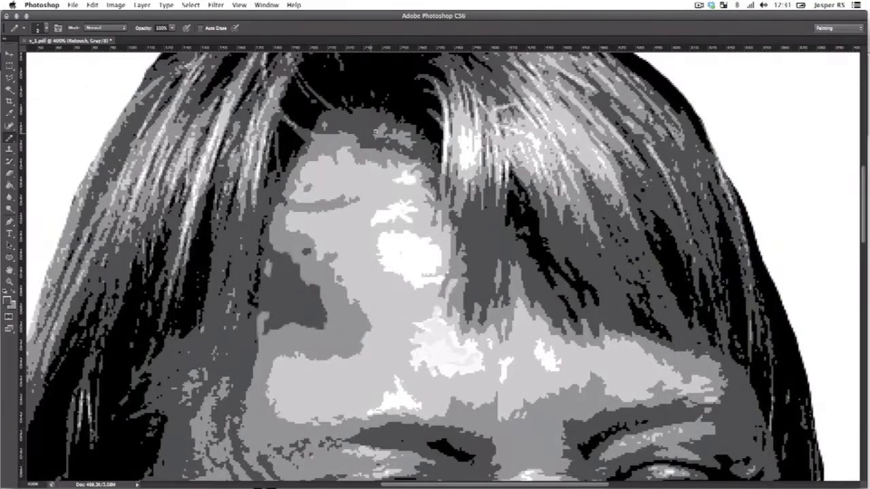
Pencil ragged hair strands along the hairline at the top of the forehead.
{"action": "left_click_drag", "start_coordinate": [375, 130], "coordinate": [373, 321]}
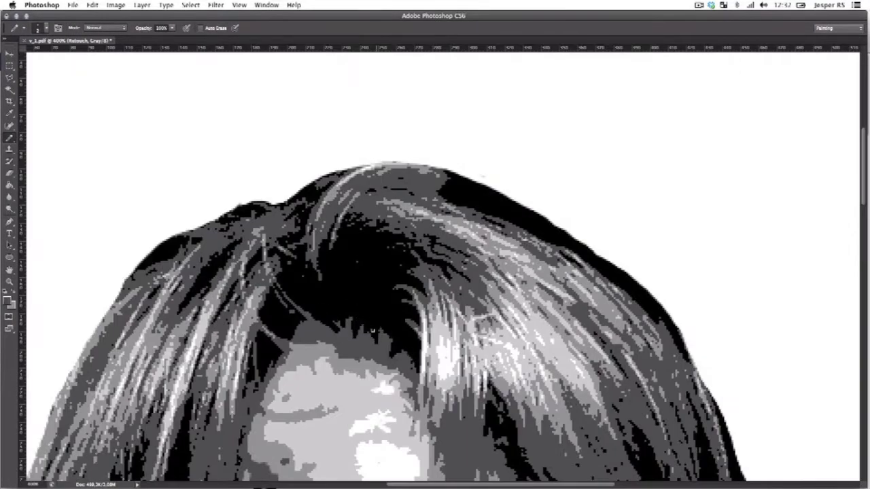
{"action": "scroll", "coordinate": [372, 331], "scroll_direction": "down", "scroll_amount": 10}
{"action": "scroll", "coordinate": [361, 293], "scroll_direction": "right", "scroll_amount": 3}
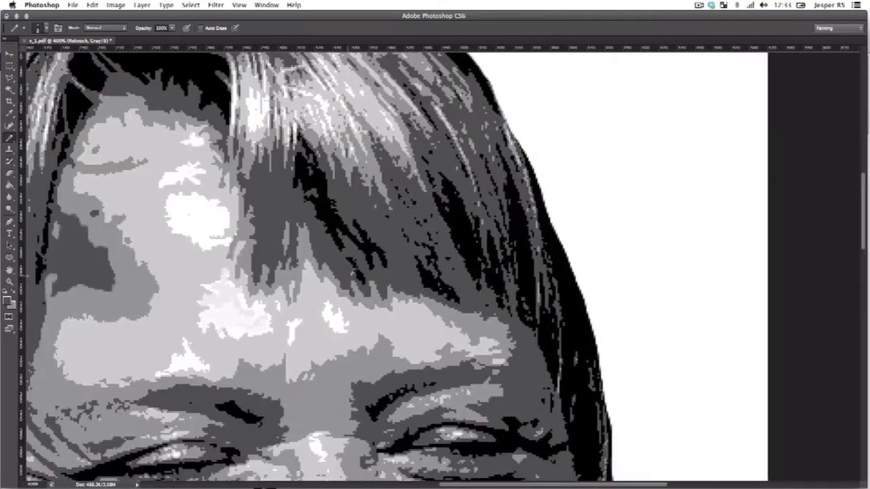
Clean up stray pixels around the eyebrow, eye and nose bridge on the image's right side, checking the result on the whole portrait.
{"action": "scroll", "coordinate": [353, 272], "scroll_direction": "down", "scroll_amount": 8}
{"action": "scroll", "coordinate": [303, 388], "scroll_direction": "up", "scroll_amount": 4}
{"action": "key", "text": "super+plus"}
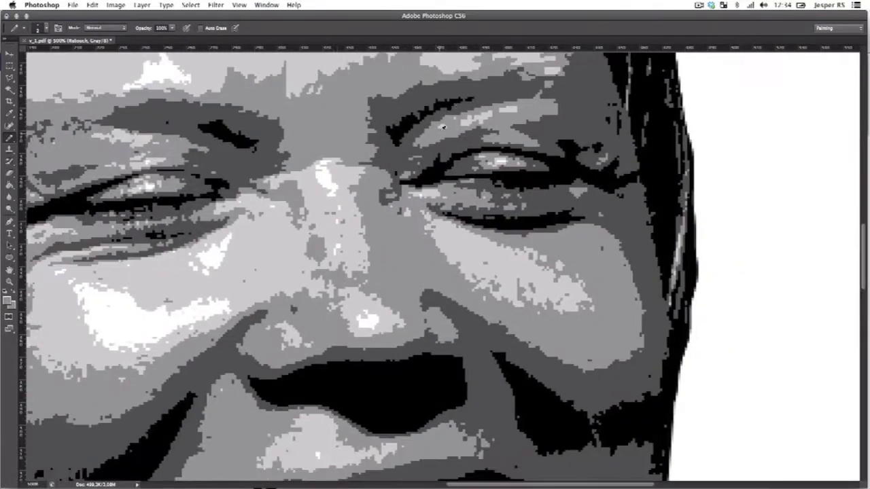
{"action": "scroll", "coordinate": [404, 175], "scroll_direction": "right", "scroll_amount": 4}
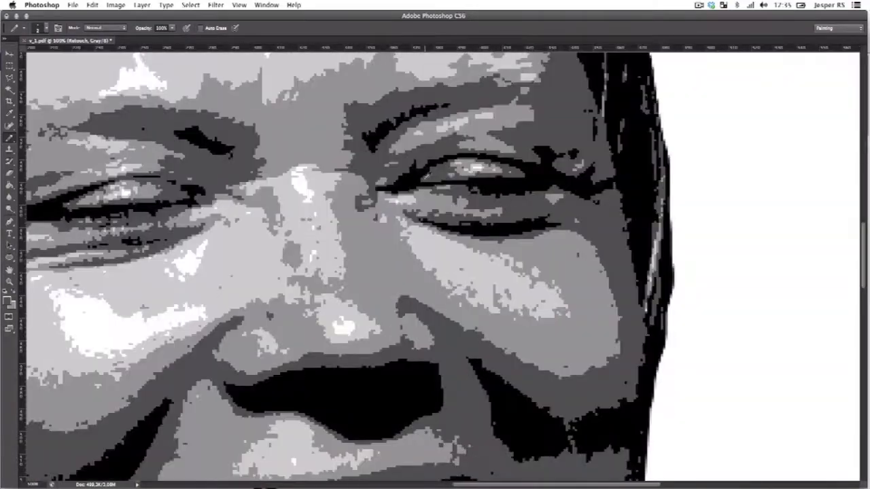
{"action": "key", "text": "super+0"}
{"action": "key", "text": "super+plus"}
{"action": "key", "text": "super+plus"}
{"action": "key", "text": "super+plus"}
{"action": "key", "text": "super+plus"}
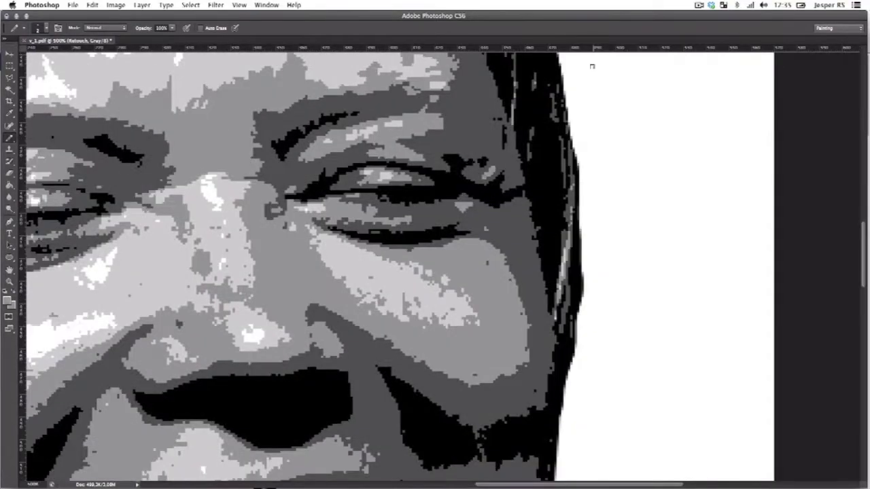
{"action": "scroll", "coordinate": [550, 254], "scroll_direction": "left", "scroll_amount": 5}
{"action": "key", "text": "h"}
{"action": "left_click_drag", "start_coordinate": [520, 267], "coordinate": [543, 213]}
{"action": "key", "text": "super+minus"}
{"action": "key", "text": "super+minus"}
{"action": "key", "text": "super+minus"}
{"action": "key", "text": "super+minus"}
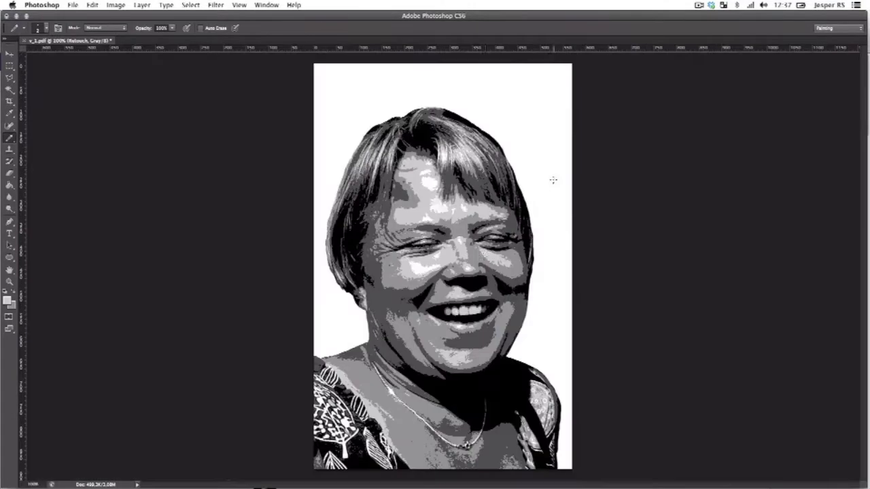
Retouch the white highlight and its ragged edges on the cheek below the eye on the image's left side.
{"action": "key", "text": "super+plus"}
{"action": "key", "text": "super+plus"}
{"action": "key", "text": "super+plus"}
{"action": "key", "text": "super+plus"}
{"action": "key", "text": "h"}
{"action": "left_click_drag", "start_coordinate": [461, 173], "coordinate": [426, 369]}
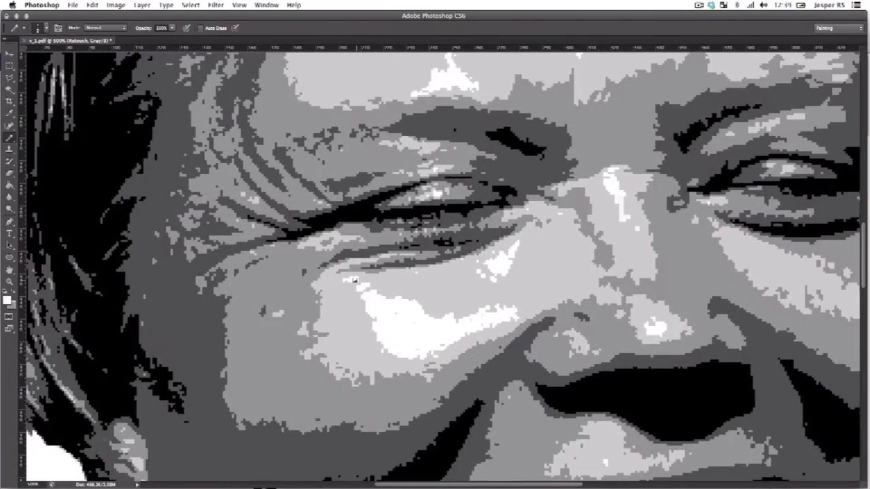
{"action": "scroll", "coordinate": [349, 279], "scroll_direction": "right", "scroll_amount": 3}
{"action": "key", "text": "h"}
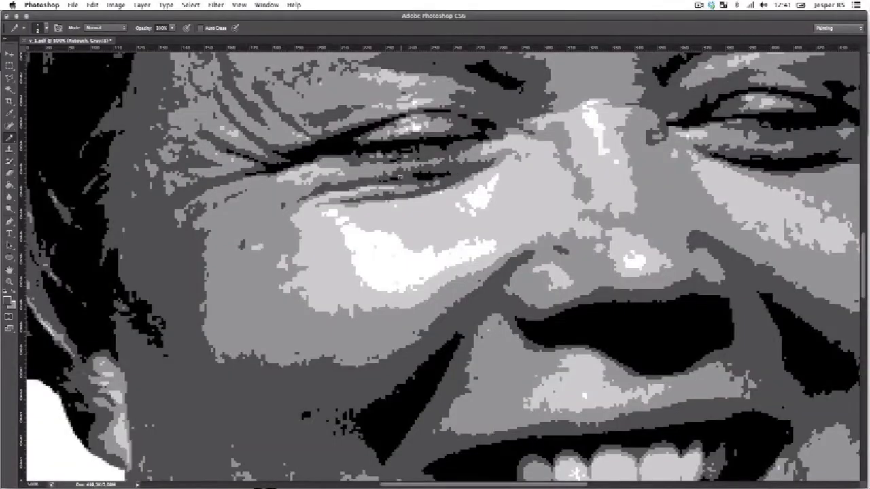
Clean up the stray pixels under the same eye and in the wrinkles at its outer corner.
{"action": "key", "text": "h"}
{"action": "left_click_drag", "start_coordinate": [400, 178], "coordinate": [397, 174]}
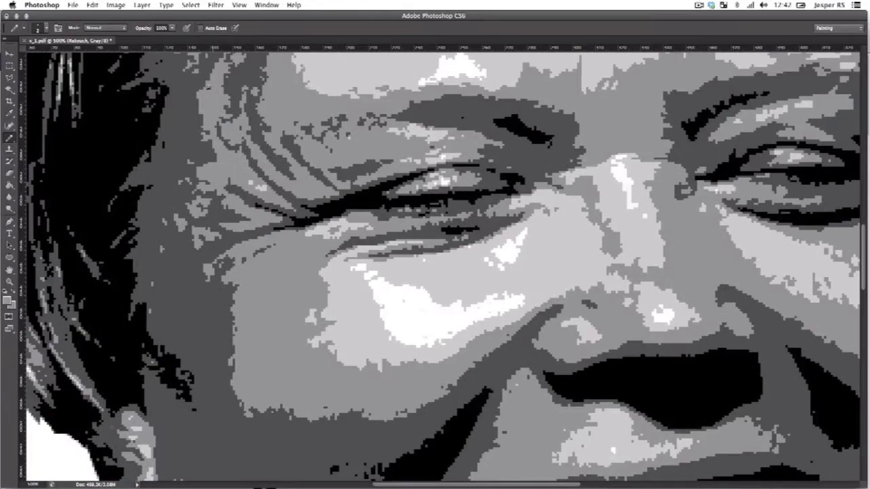
{"action": "key", "text": "h"}
{"action": "left_click_drag", "start_coordinate": [354, 123], "coordinate": [343, 112]}
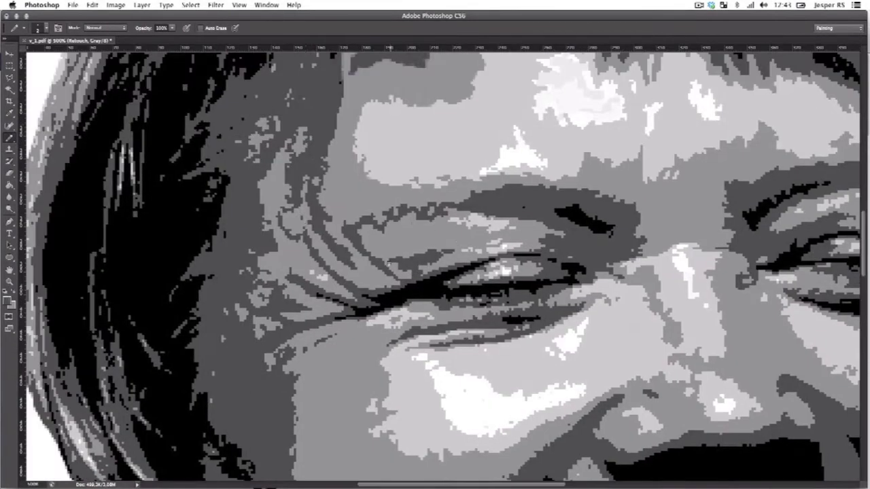
Pencil jagged dark hair strands along the temple and in front of the ear on the image's left side.
{"action": "left_click_drag", "start_coordinate": [211, 279], "coordinate": [249, 319]}
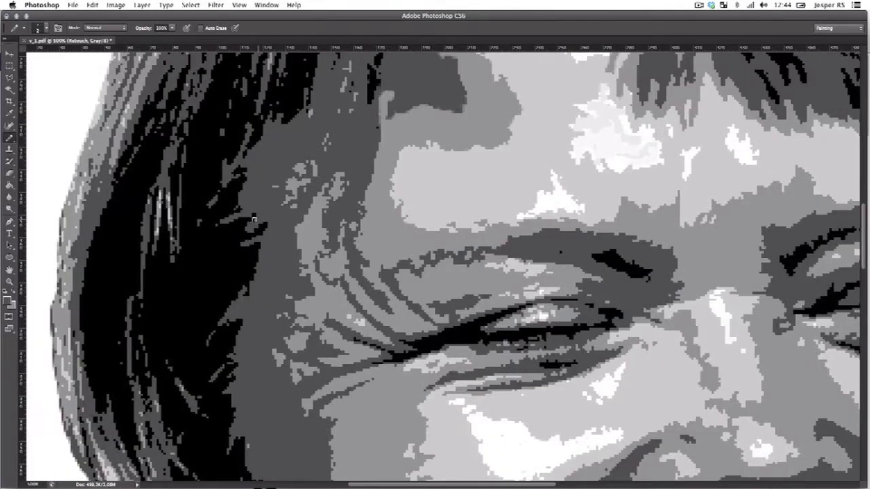
{"action": "key", "text": "h"}
{"action": "left_click_drag", "start_coordinate": [253, 219], "coordinate": [252, 205]}
{"action": "key", "text": "e"}
{"action": "key", "text": "b"}
{"action": "key", "text": "h"}
{"action": "left_click_drag", "start_coordinate": [271, 245], "coordinate": [295, 263]}
{"action": "left_click_drag", "start_coordinate": [346, 228], "coordinate": [480, 136]}
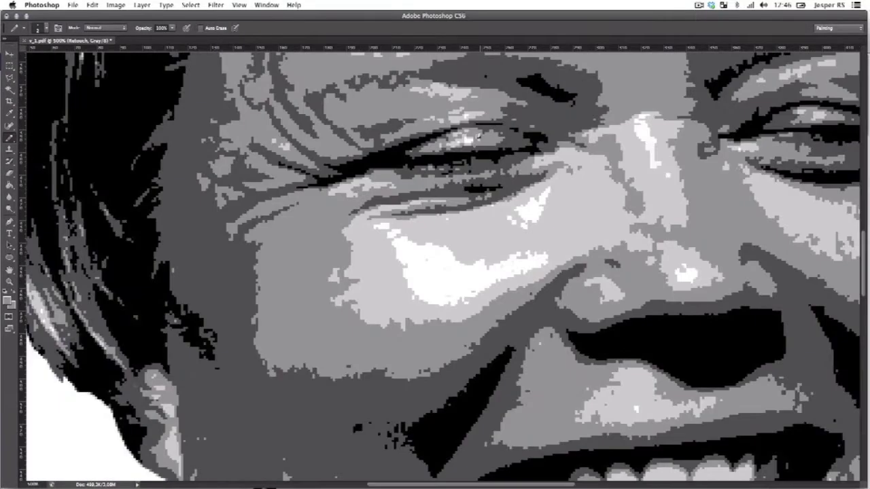
Retouch the rough tone edges and stray pixels around the mouth, chin and jaw.
{"action": "left_click_drag", "start_coordinate": [591, 330], "coordinate": [462, 249]}
{"action": "key", "text": "ctrl+minus"}
{"action": "left_click_drag", "start_coordinate": [779, 411], "coordinate": [462, 249]}
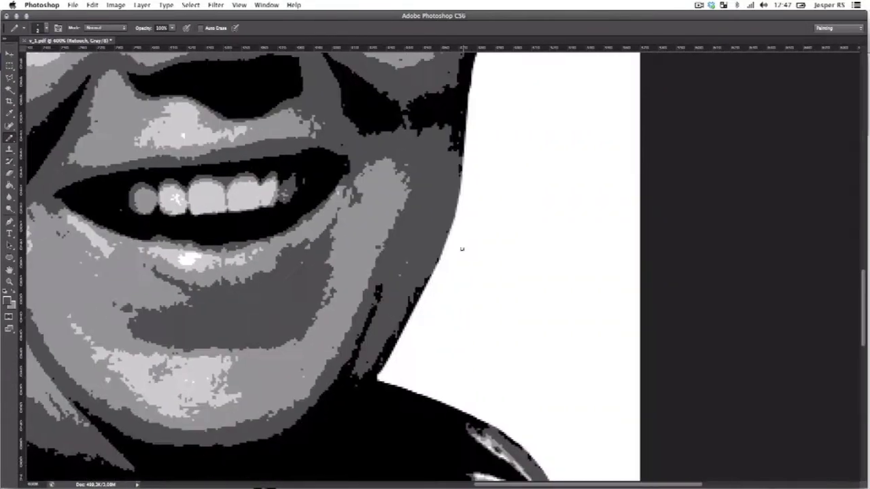
{"action": "left_click_drag", "start_coordinate": [510, 226], "coordinate": [469, 206]}
{"action": "key", "text": "ctrl+1"}
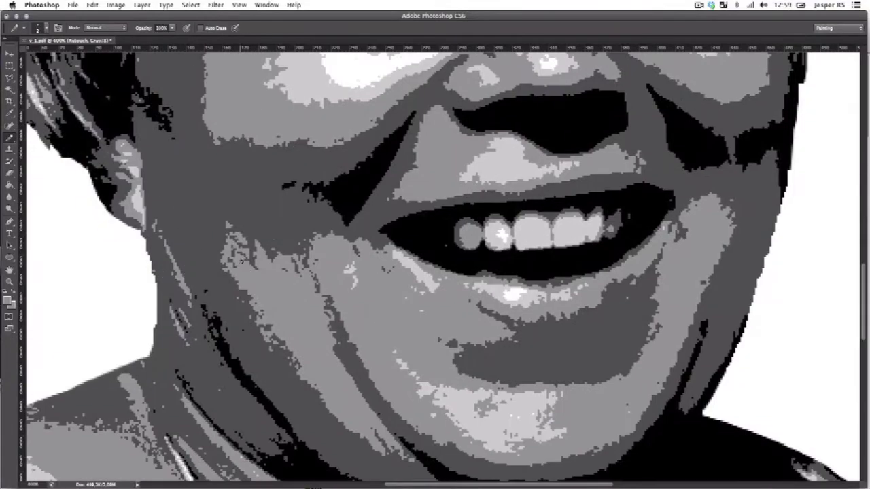
{"action": "left_click_drag", "start_coordinate": [162, 379], "coordinate": [428, 252]}
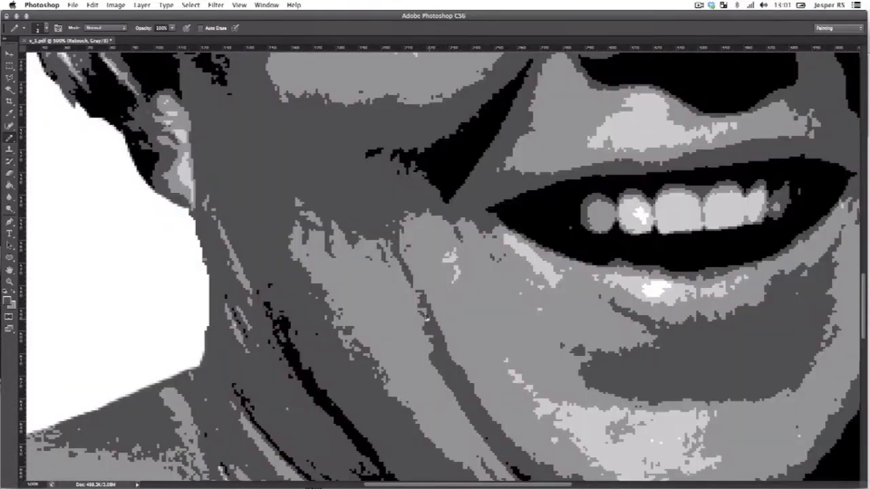
{"action": "scroll", "coordinate": [325, 237], "scroll_direction": "up", "scroll_amount": 5}
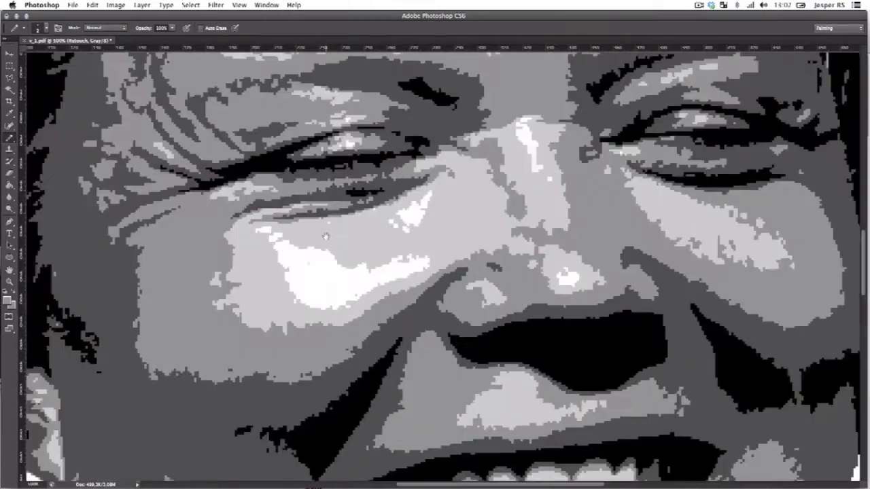
{"action": "scroll", "coordinate": [325, 236], "scroll_direction": "down", "scroll_amount": 5}
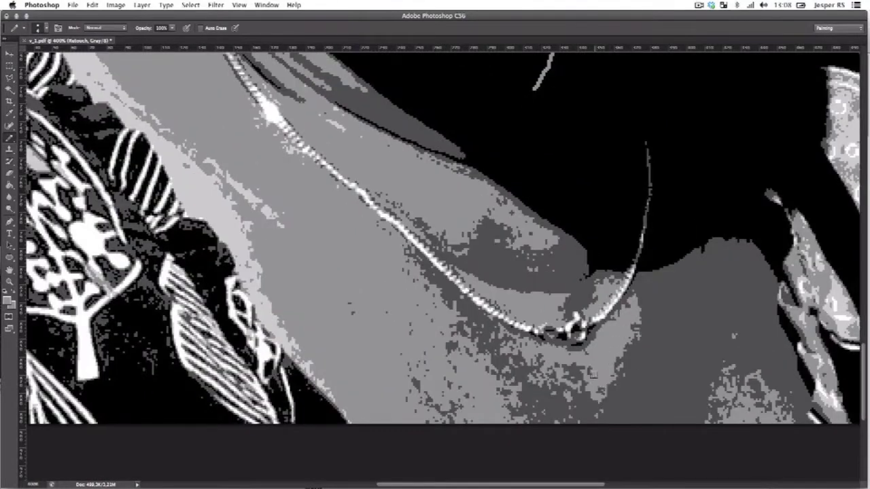
Clean the speckled shading on the chest around the necklace into solid grey areas.
{"action": "mouse_move", "coordinate": [580, 412]}
{"action": "left_mouse_down"}
{"action": "mouse_move", "coordinate": [537, 374]}
{"action": "mouse_move", "coordinate": [442, 407]}
{"action": "mouse_move", "coordinate": [507, 398]}
{"action": "mouse_move", "coordinate": [499, 298]}
{"action": "mouse_move", "coordinate": [527, 319]}
{"action": "left_mouse_up"}
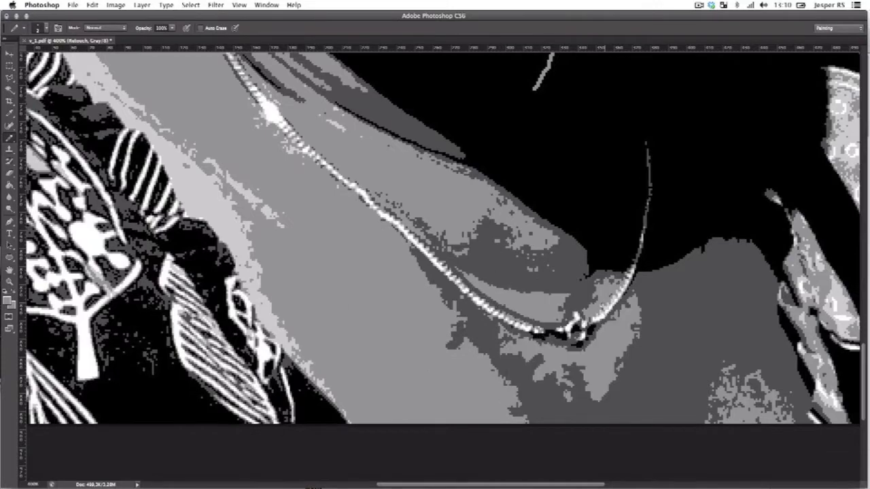
{"action": "key", "text": "super+0"}
{"action": "scroll", "coordinate": [442, 381], "scroll_direction": "up", "scroll_amount": 3}
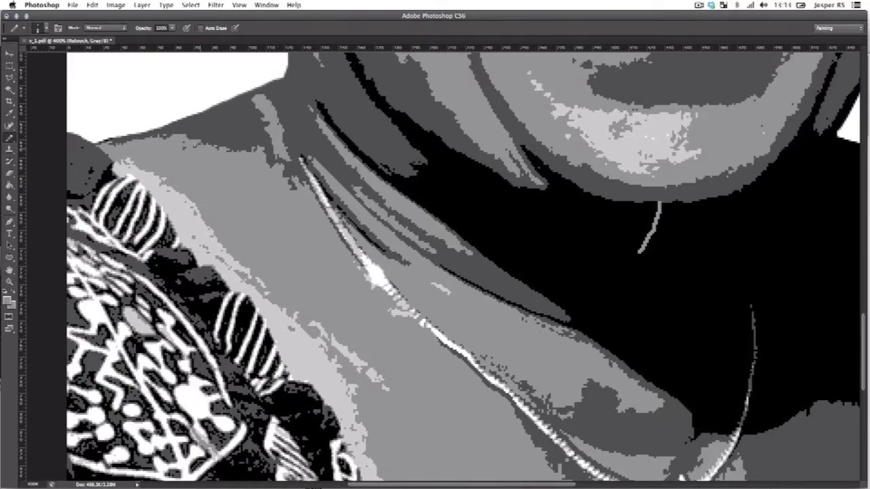
{"action": "scroll", "coordinate": [379, 208], "scroll_direction": "right", "scroll_amount": 3}
{"action": "scroll", "coordinate": [442, 265], "scroll_direction": "down", "scroll_amount": 10}
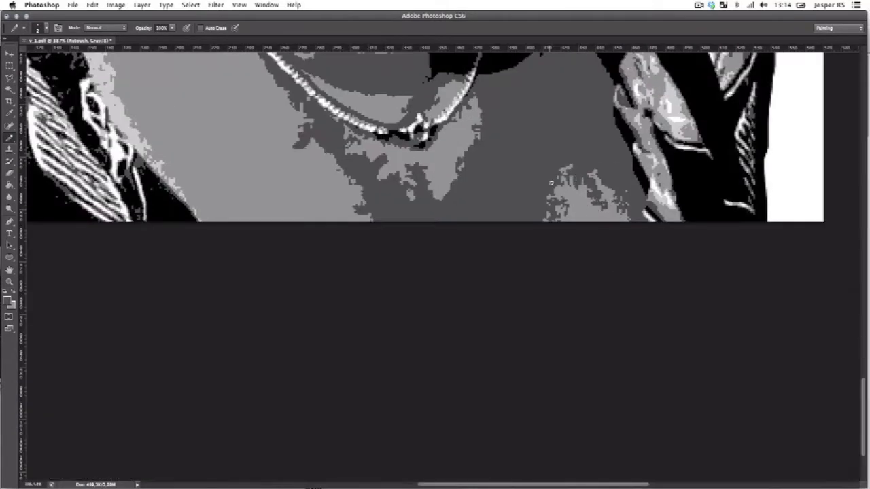
Examine the chin, the whole portrait and the hair above the forehead for areas that still need retouching.
{"action": "key", "text": "super+0"}
{"action": "key", "text": "super+plus"}
{"action": "key", "text": "super+plus"}
{"action": "key", "text": "super+plus"}
{"action": "key", "text": "super+plus"}
{"action": "key", "text": "super+plus"}
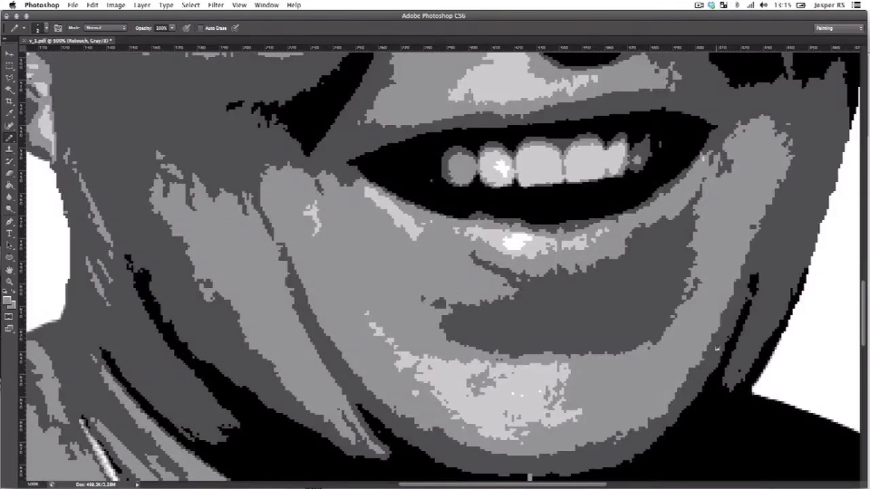
{"action": "key", "text": "super+0"}
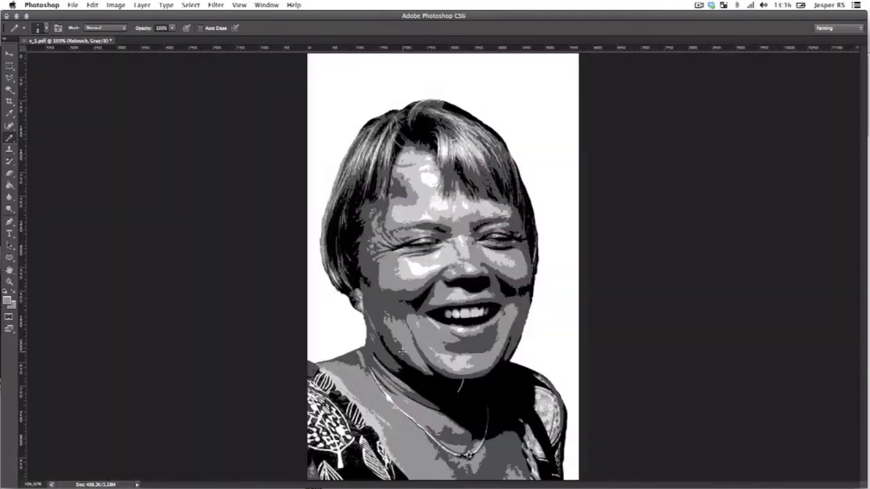
{"action": "left_click_drag", "start_coordinate": [494, 126], "coordinate": [542, 345]}
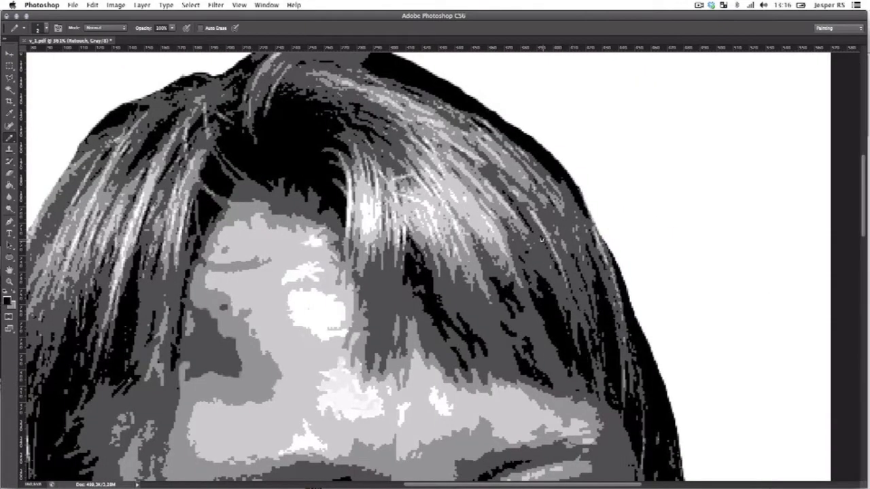
Reduce the Pencil to 1 px and define fine grey and black strands in the hair beside the temple on the image's right side.
{"action": "scroll", "coordinate": [596, 386], "scroll_direction": "down", "scroll_amount": 8}
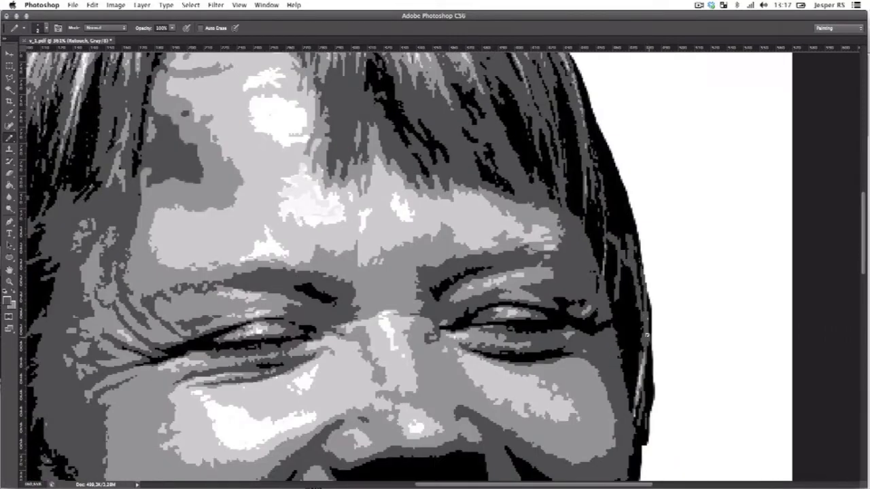
{"action": "scroll", "coordinate": [617, 346], "scroll_direction": "down", "scroll_amount": 1}
{"action": "scroll", "coordinate": [617, 346], "scroll_direction": "up", "scroll_amount": 2}
{"action": "right_click", "coordinate": [615, 326]}
{"action": "key", "text": "Return"}
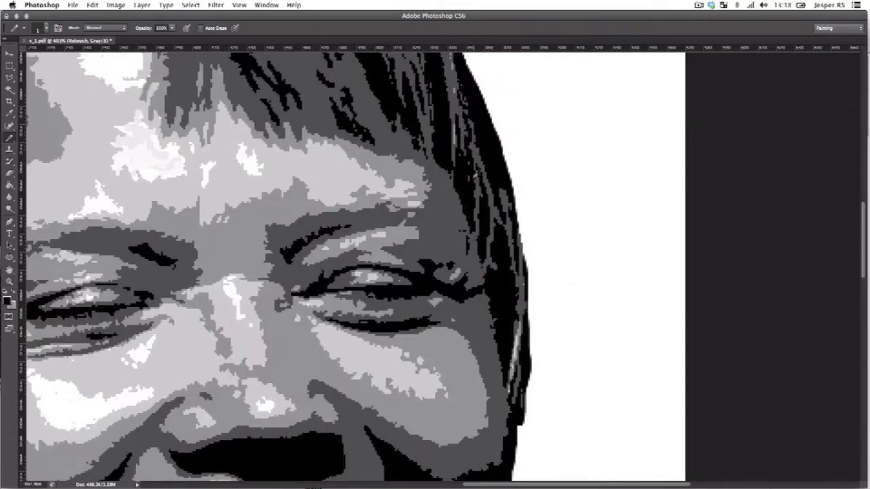
{"action": "scroll", "coordinate": [491, 291], "scroll_direction": "up", "scroll_amount": 5}
{"action": "scroll", "coordinate": [491, 291], "scroll_direction": "left", "scroll_amount": 1}
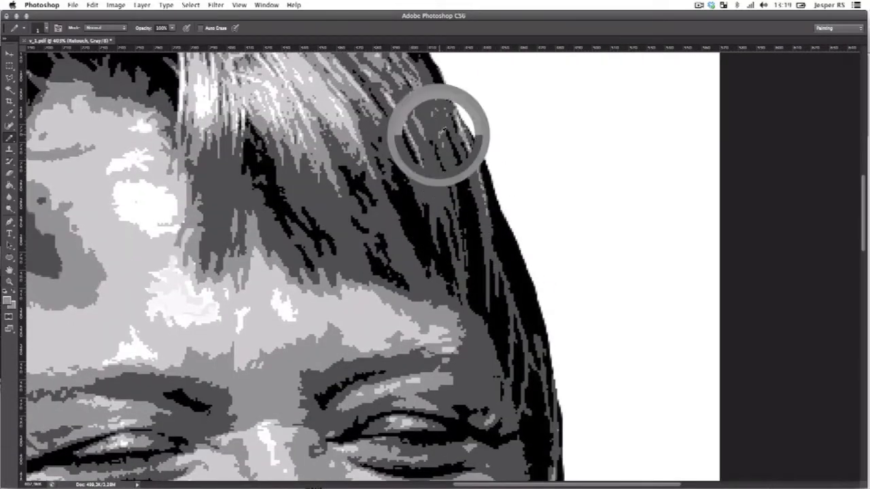
{"action": "scroll", "coordinate": [401, 266], "scroll_direction": "up", "scroll_amount": 4}
{"action": "scroll", "coordinate": [401, 265], "scroll_direction": "left", "scroll_amount": 2}
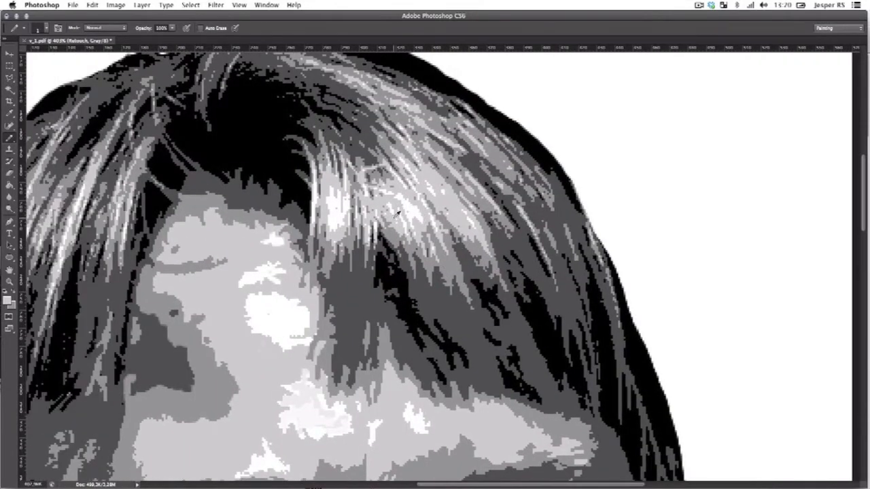
Retouch the light highlight strands above the fringe on the image's right side, checking them against the whole portrait.
{"action": "scroll", "coordinate": [457, 344], "scroll_direction": "up", "scroll_amount": 4}
{"action": "scroll", "coordinate": [457, 344], "scroll_direction": "left", "scroll_amount": 2}
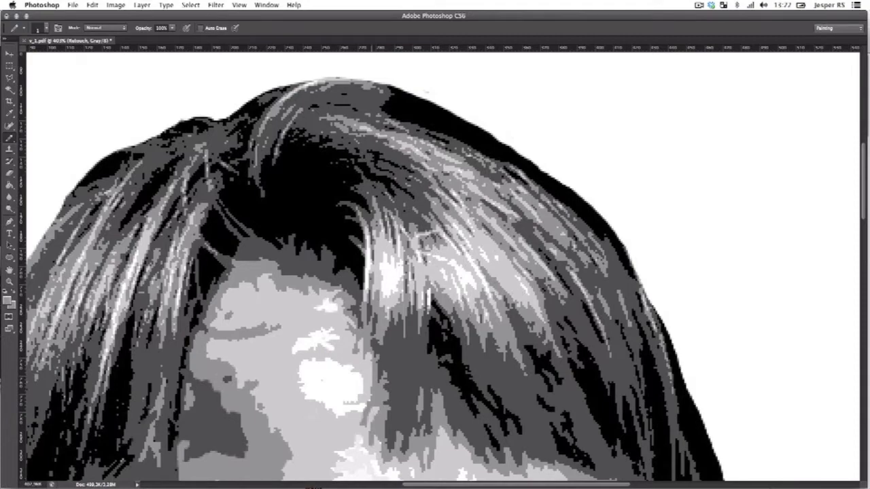
{"action": "scroll", "coordinate": [286, 271], "scroll_direction": "up", "scroll_amount": 4}
{"action": "scroll", "coordinate": [285, 270], "scroll_direction": "right", "scroll_amount": 2}
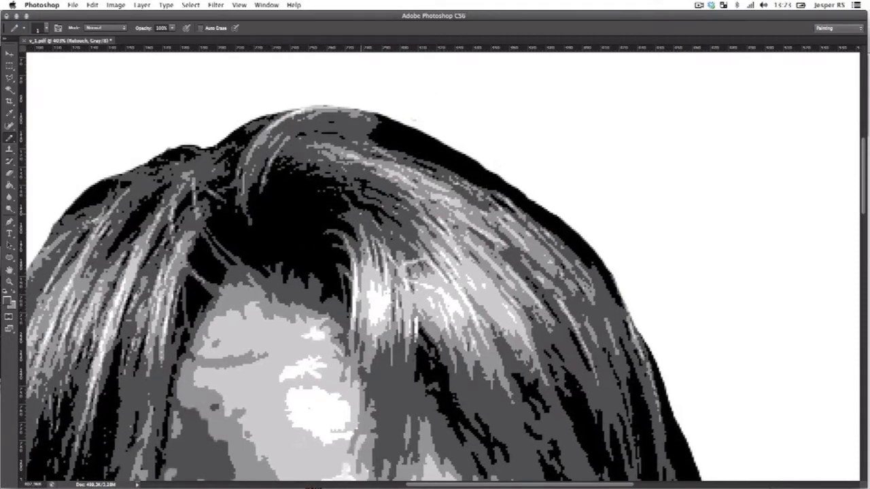
{"action": "key", "text": "h"}
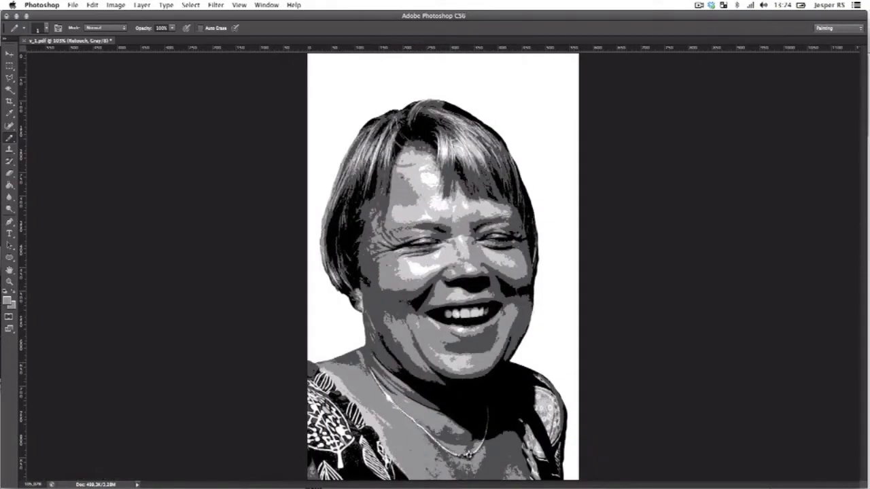
{"action": "scroll", "coordinate": [471, 211], "scroll_direction": "up", "scroll_amount": 5}
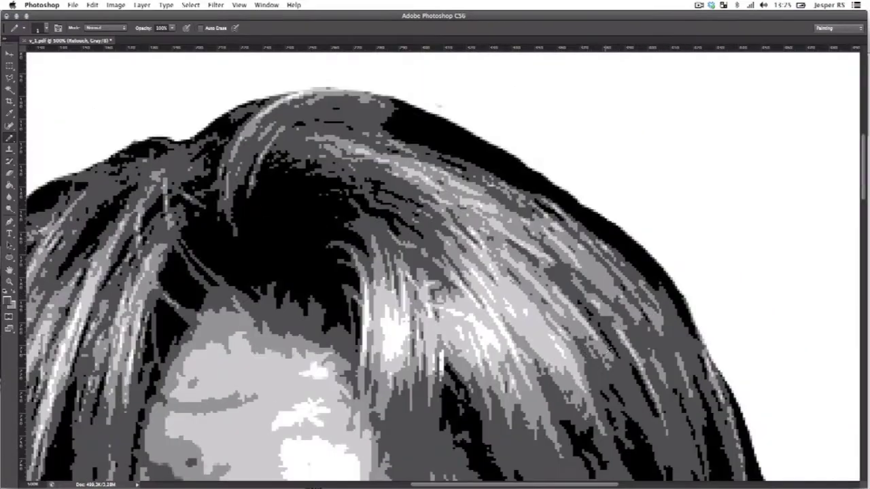
{"action": "scroll", "coordinate": [551, 293], "scroll_direction": "up", "scroll_amount": 2}
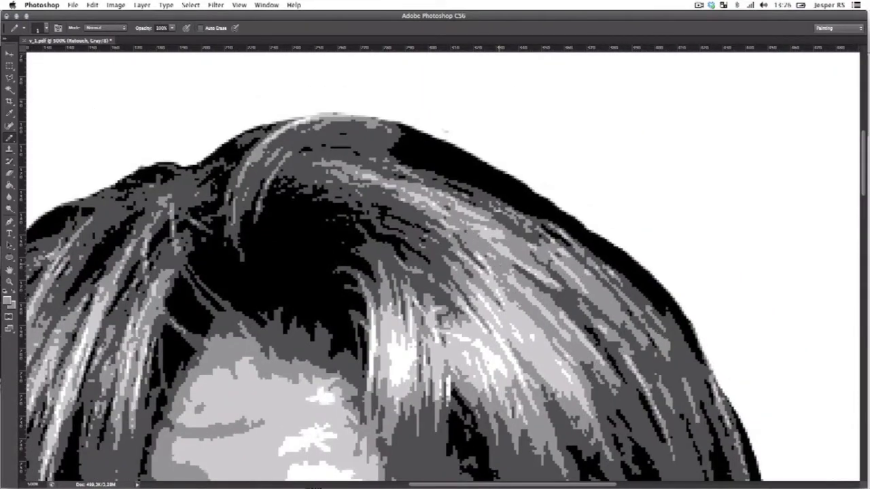
Clean the stray black pixels out of the grey crown area and along the dark edge of the parting.
{"action": "scroll", "coordinate": [489, 258], "scroll_direction": "down", "scroll_amount": 5}
{"action": "scroll", "coordinate": [489, 319], "scroll_direction": "up", "scroll_amount": 8}
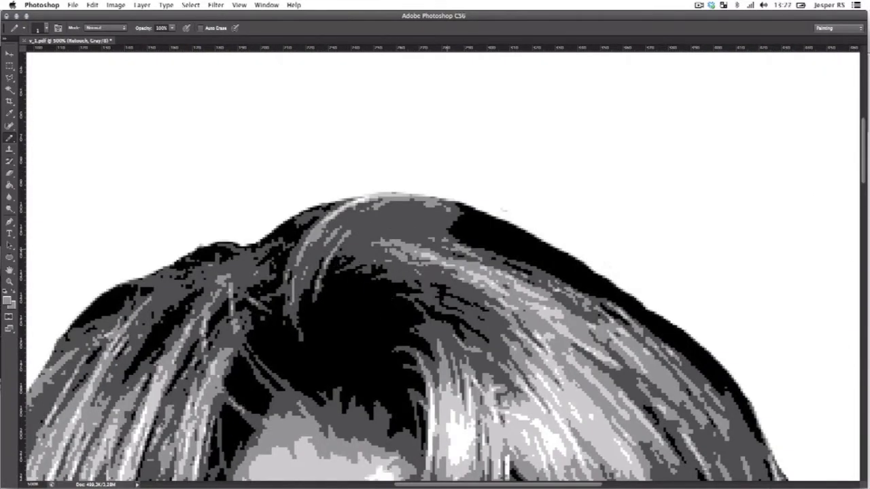
{"action": "scroll", "coordinate": [435, 272], "scroll_direction": "right", "scroll_amount": 2}
{"action": "scroll", "coordinate": [435, 272], "scroll_direction": "down", "scroll_amount": 1}
{"action": "scroll", "coordinate": [435, 272], "scroll_direction": "up", "scroll_amount": 1}
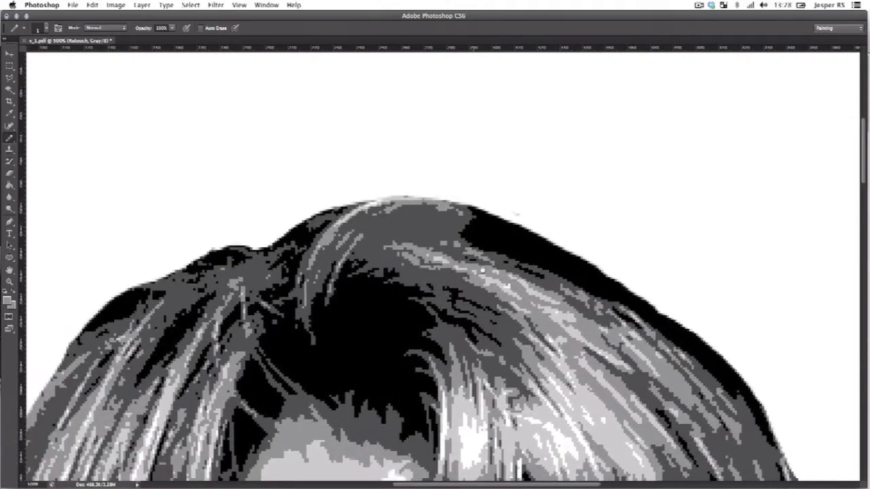
{"action": "scroll", "coordinate": [435, 272], "scroll_direction": "down", "scroll_amount": 5}
{"action": "scroll", "coordinate": [435, 272], "scroll_direction": "up", "scroll_amount": 5}
{"action": "scroll", "coordinate": [388, 259], "scroll_direction": "down", "scroll_amount": 4}
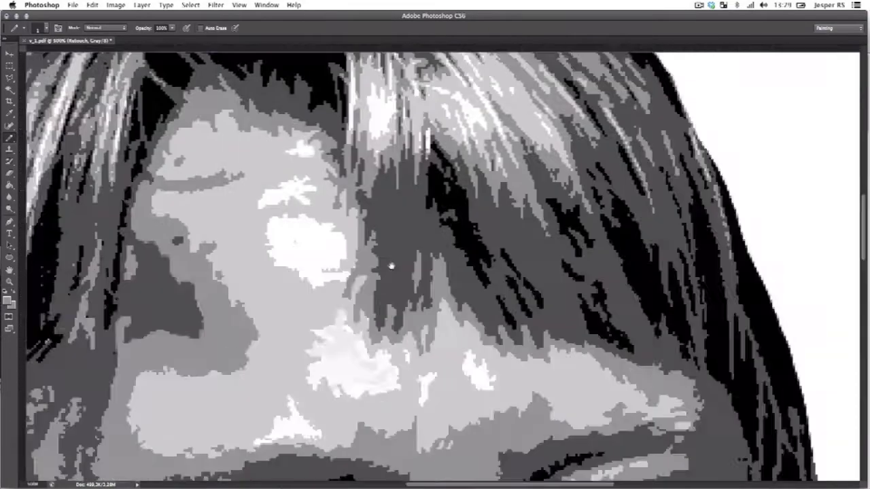
{"action": "scroll", "coordinate": [388, 258], "scroll_direction": "up", "scroll_amount": 4}
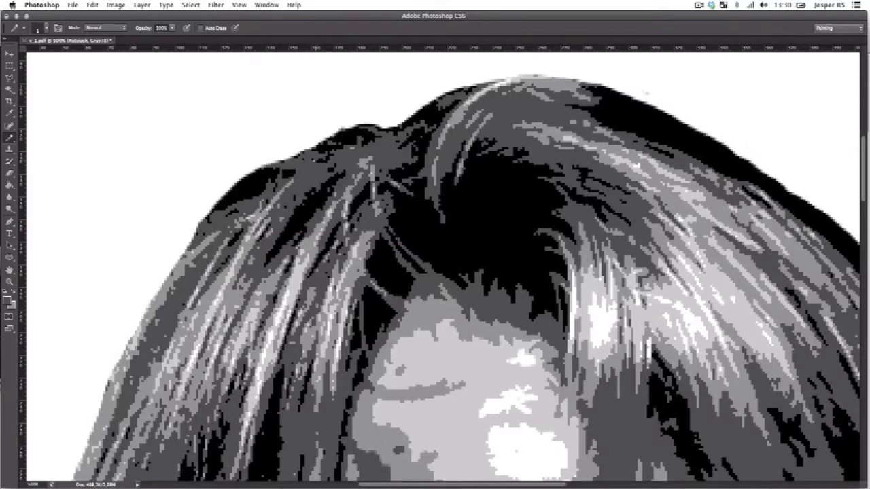
Pencil dark strands into the hair beside the parting on the image's left side and tidy the highlights there.
{"action": "left_click", "coordinate": [385, 196]}
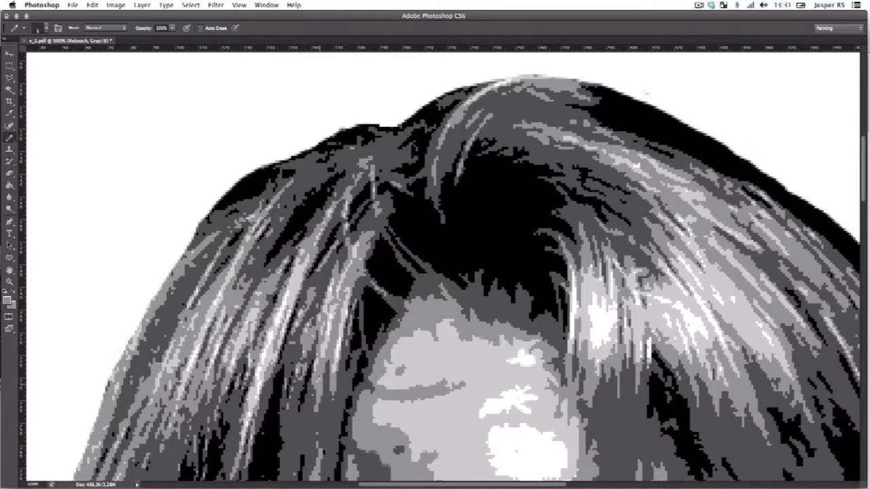
{"action": "scroll", "coordinate": [305, 311], "scroll_direction": "down", "scroll_amount": 2}
{"action": "scroll", "coordinate": [378, 224], "scroll_direction": "up", "scroll_amount": 2}
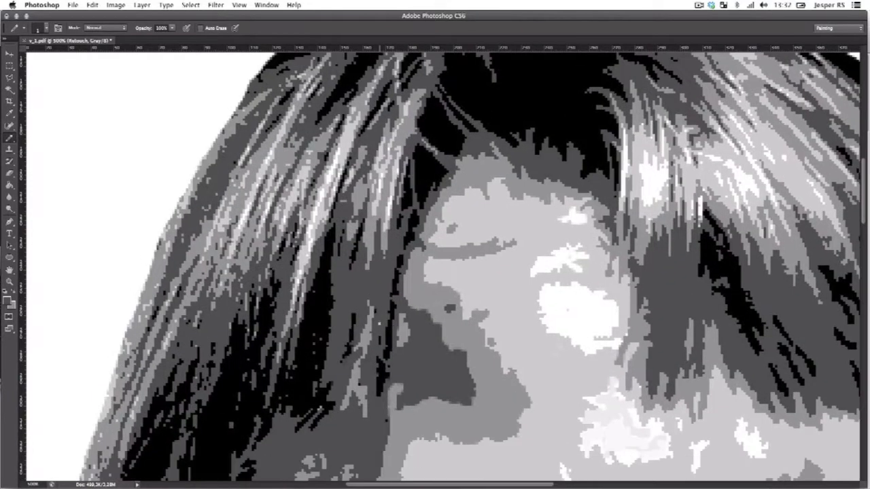
{"action": "scroll", "coordinate": [358, 390], "scroll_direction": "left", "scroll_amount": 4}
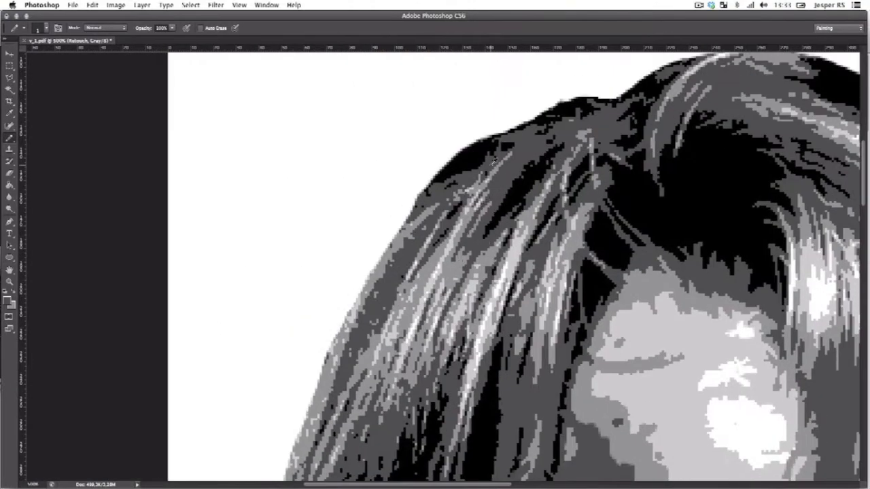
{"action": "scroll", "coordinate": [417, 276], "scroll_direction": "down", "scroll_amount": 2}
{"action": "scroll", "coordinate": [417, 276], "scroll_direction": "left", "scroll_amount": 2}
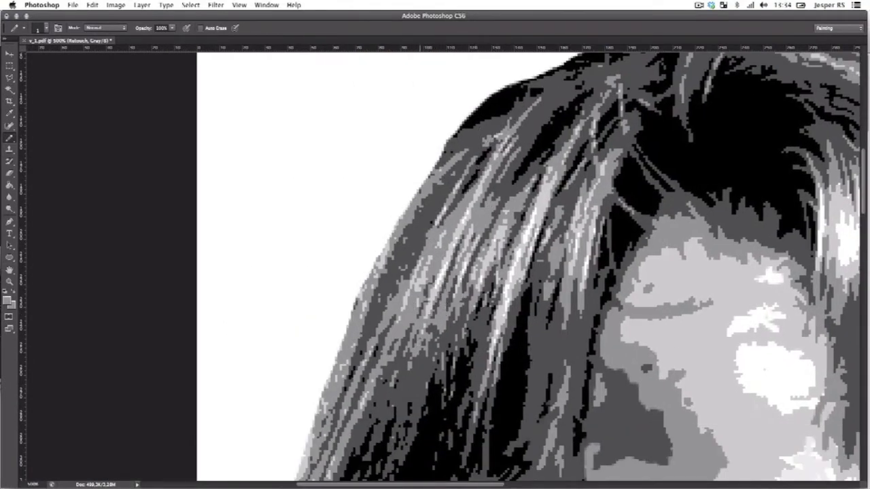
Turn the speckled dark hair and outer hair edge on the image's left side into clean black and grey strands.
{"action": "scroll", "coordinate": [530, 265], "scroll_direction": "down", "scroll_amount": 5}
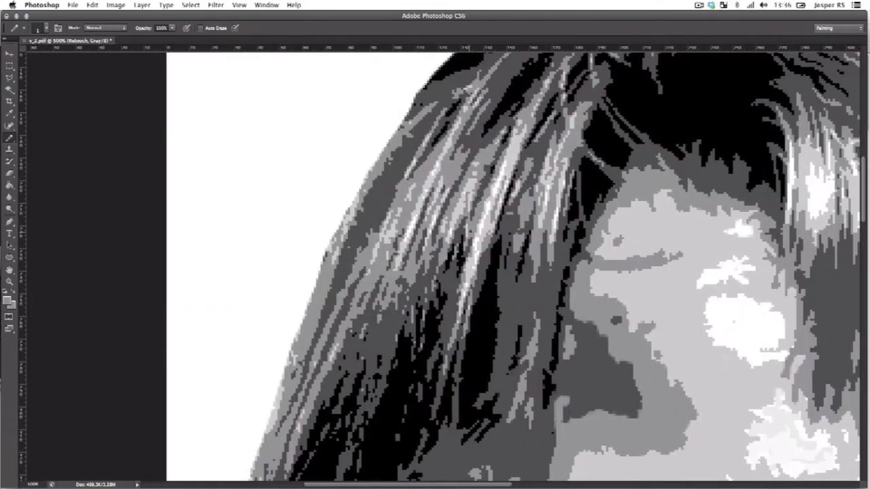
{"action": "scroll", "coordinate": [457, 259], "scroll_direction": "down", "scroll_amount": 3}
{"action": "scroll", "coordinate": [457, 258], "scroll_direction": "left", "scroll_amount": 2}
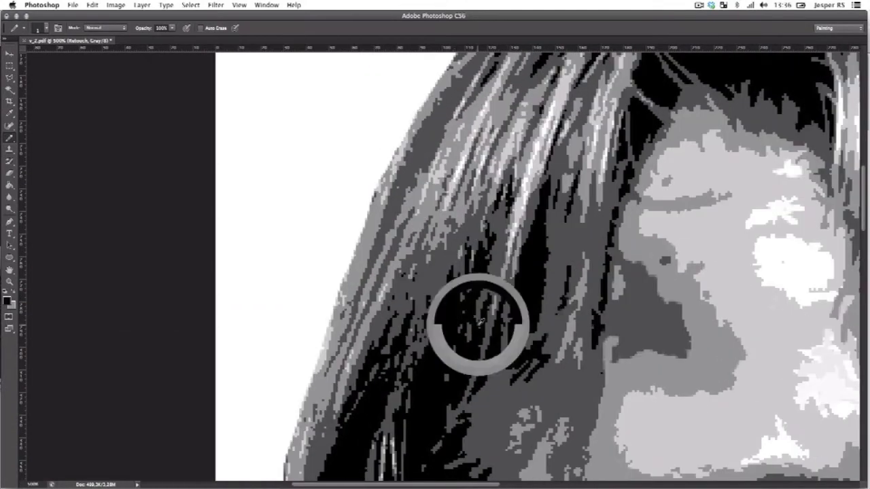
{"action": "scroll", "coordinate": [468, 250], "scroll_direction": "down", "scroll_amount": 4}
{"action": "scroll", "coordinate": [467, 251], "scroll_direction": "left", "scroll_amount": 2}
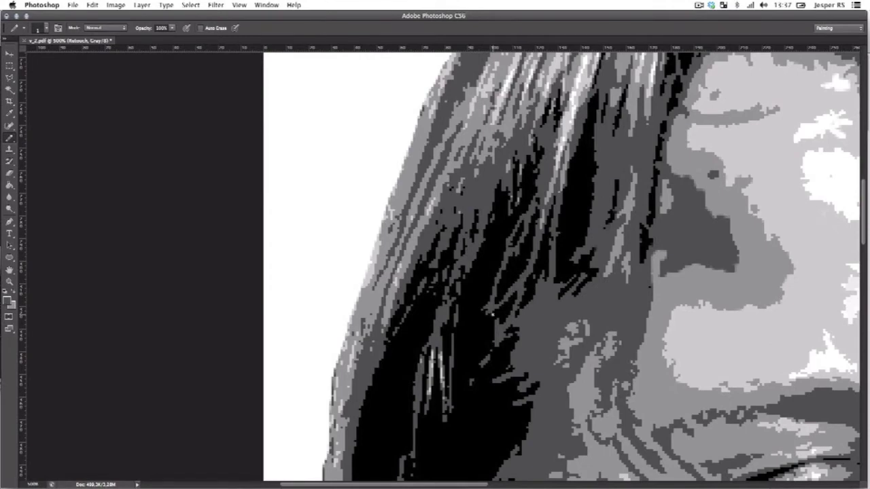
{"action": "scroll", "coordinate": [507, 303], "scroll_direction": "down", "scroll_amount": 4}
{"action": "scroll", "coordinate": [506, 303], "scroll_direction": "left", "scroll_amount": 2}
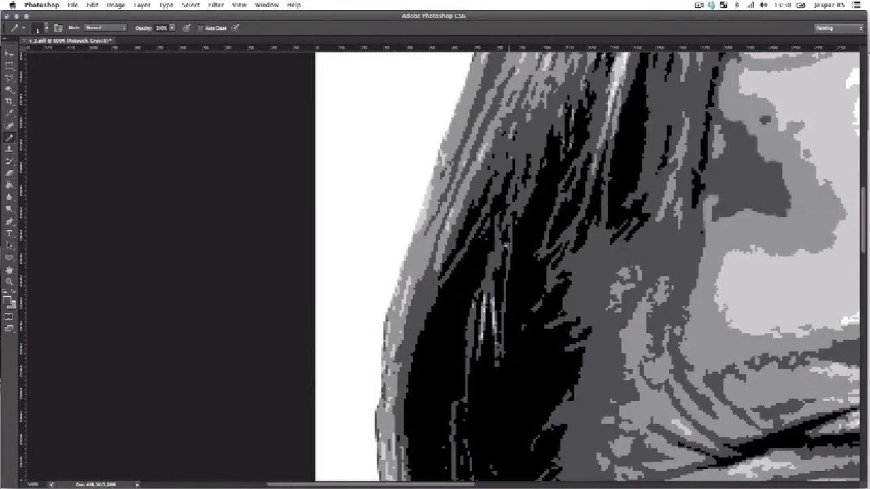
Retouch the lower hair strands and hair outline above the ear on the image's left side.
{"action": "scroll", "coordinate": [476, 265], "scroll_direction": "down", "scroll_amount": 3}
{"action": "key", "text": "ctrl+0"}
{"action": "key", "text": "ctrl+space"}
{"action": "left_click_drag", "start_coordinate": [442, 173], "coordinate": [585, 249]}
{"action": "key", "text": "ctrl+0"}
{"action": "key", "text": "ctrl+space"}
{"action": "left_click_drag", "start_coordinate": [299, 163], "coordinate": [442, 241]}
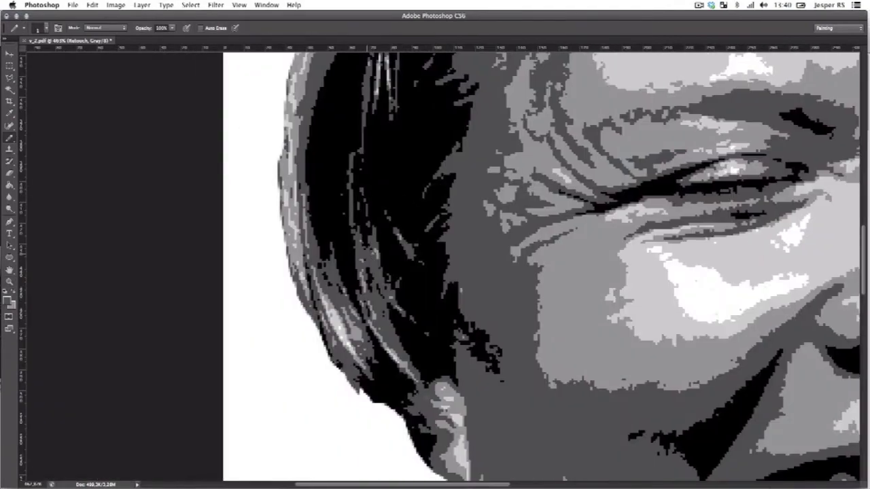
Clean the edges of the black cheek shadow beside the nose and mouth, and check the whole portrait.
{"action": "scroll", "coordinate": [333, 289], "scroll_direction": "down", "scroll_amount": 3}
{"action": "scroll", "coordinate": [442, 381], "scroll_direction": "up", "scroll_amount": 4}
{"action": "scroll", "coordinate": [442, 380], "scroll_direction": "left", "scroll_amount": 3}
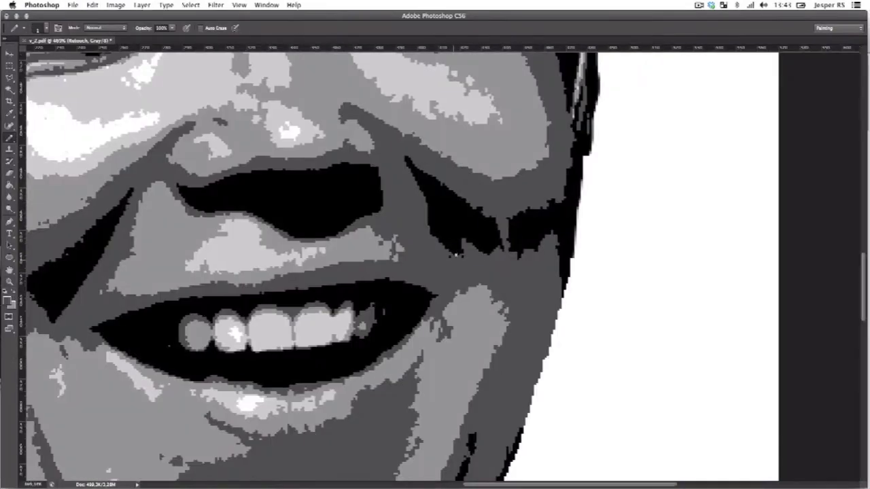
{"action": "key", "text": "ctrl+0"}
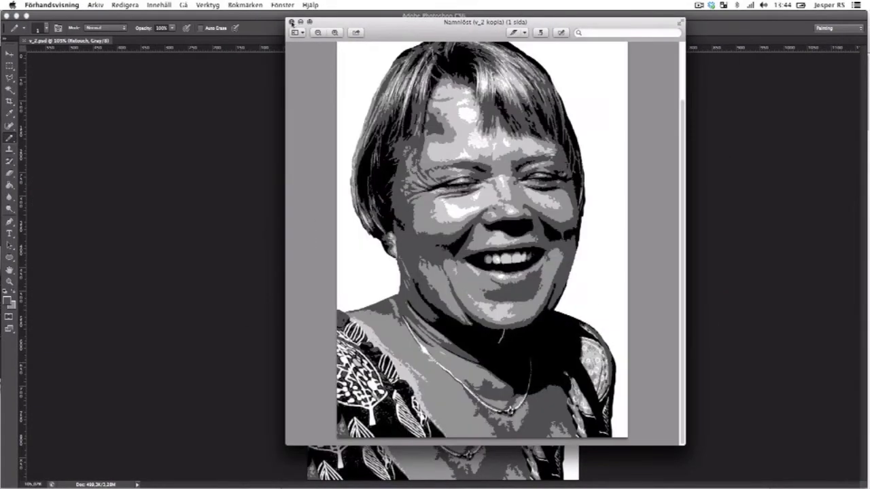
Close the preview of the portrait copy and place the portrait in a new blank upright document, scaling it up.
{"action": "left_click", "coordinate": [291, 22]}
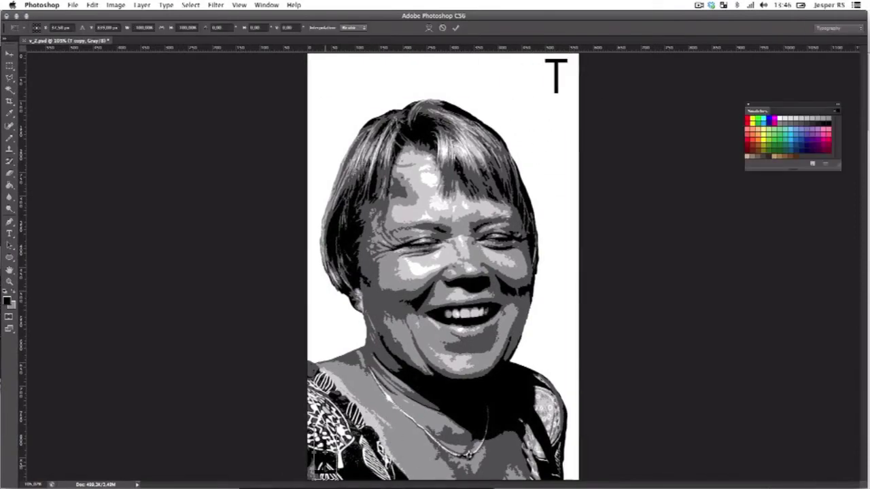
{"action": "key", "text": "ctrl+n"}
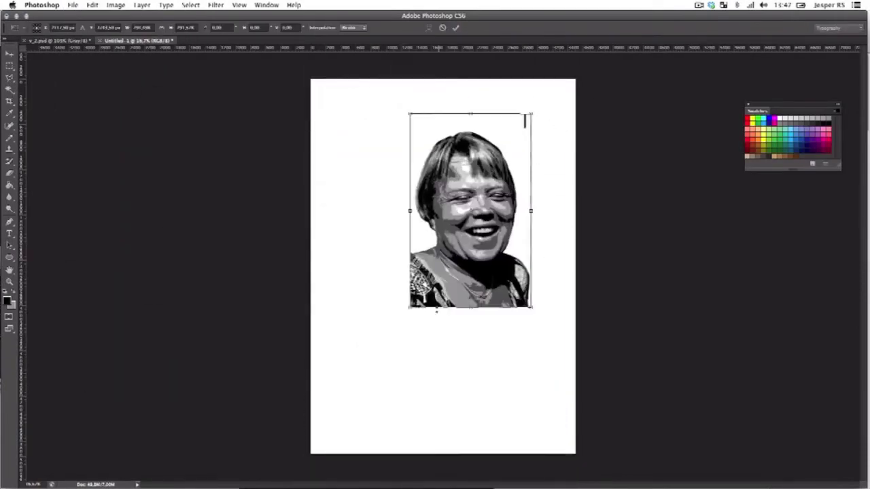